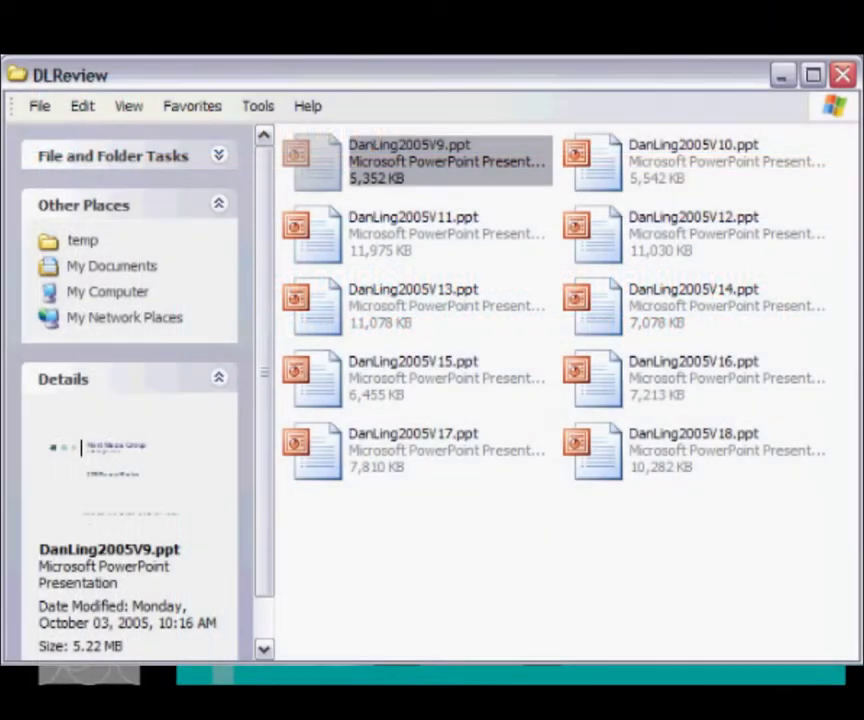
Browse the DanLing2005 presentation versions in the DLReview folder and check the file details of several of them
click(450, 233)
key(Down)
key(Down)
key(Down)
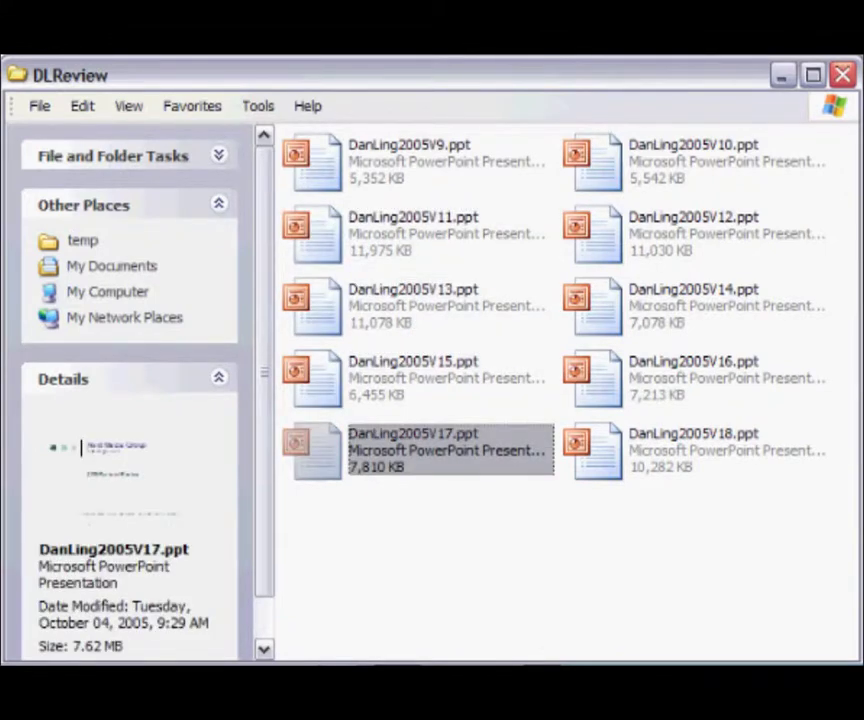
key(Right)
key(Up)
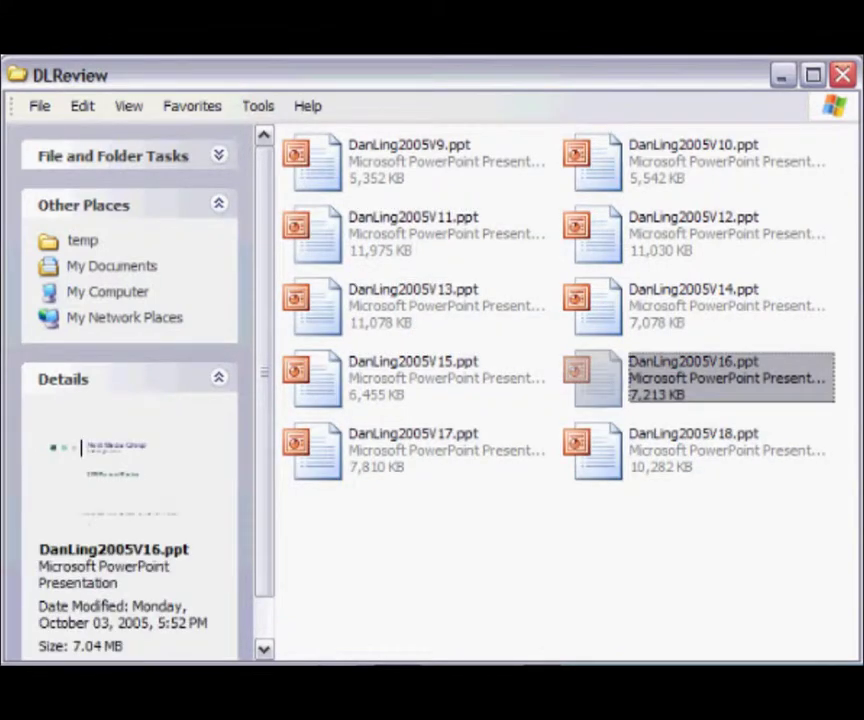
key(Up)
click(693, 233)
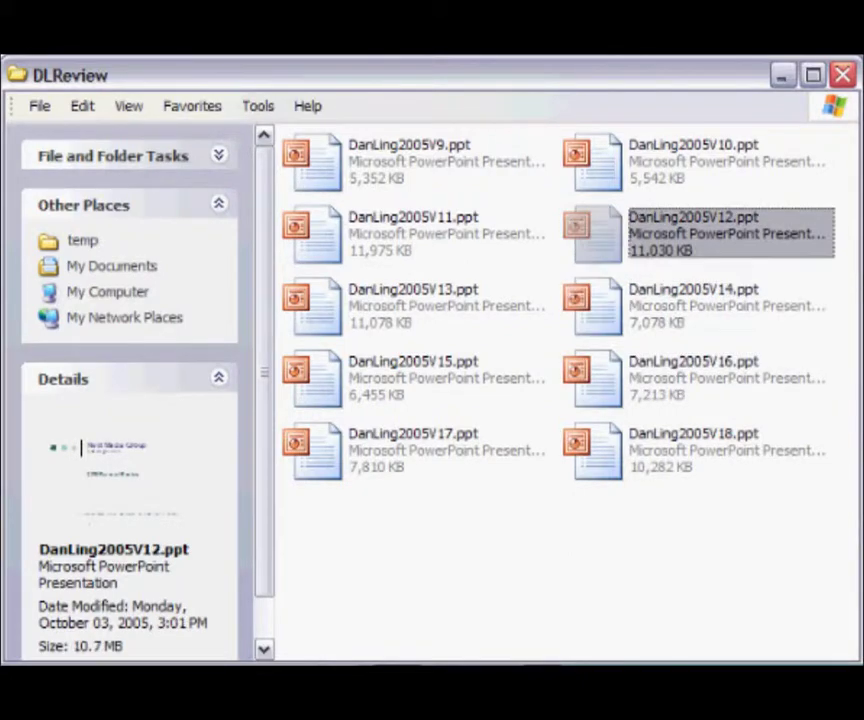
click(693, 160)
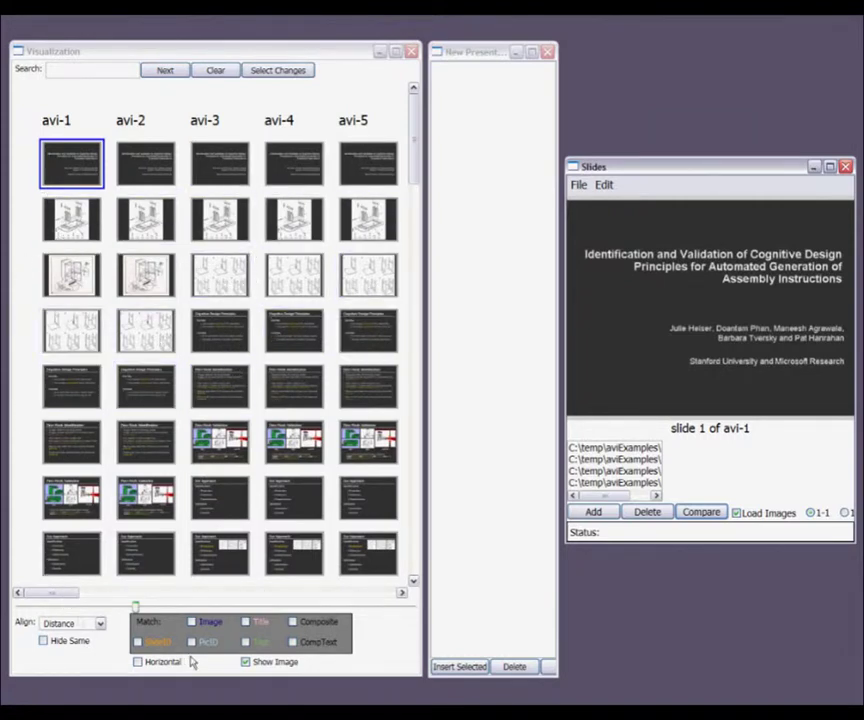
Show the Image, Text and SlideID match links between the slides of the presentation versions
click(191, 622)
click(247, 642)
click(138, 642)
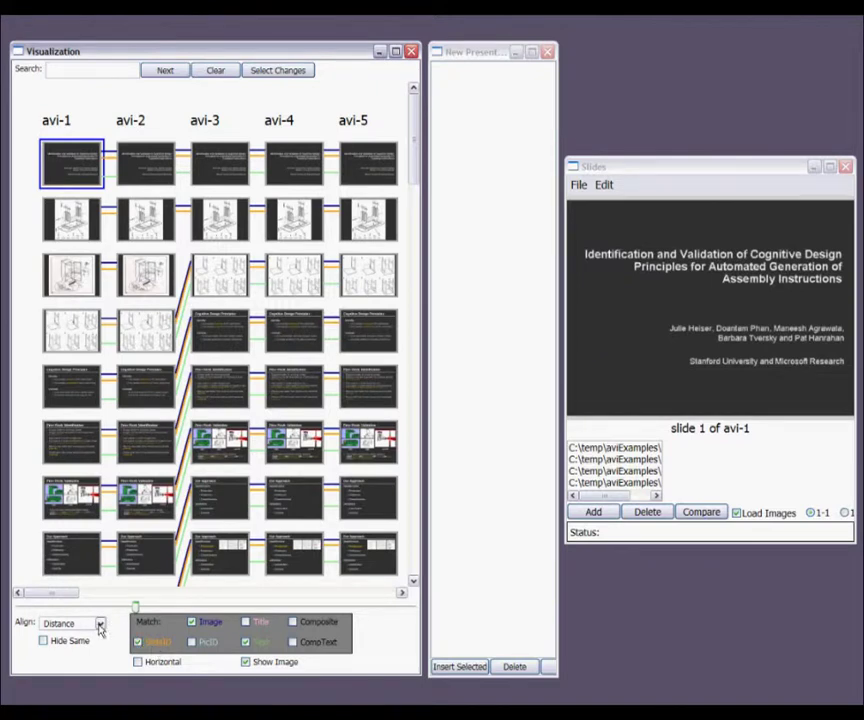
Align the slides of the versions by Image and show the Composite match links as well
click(70, 563)
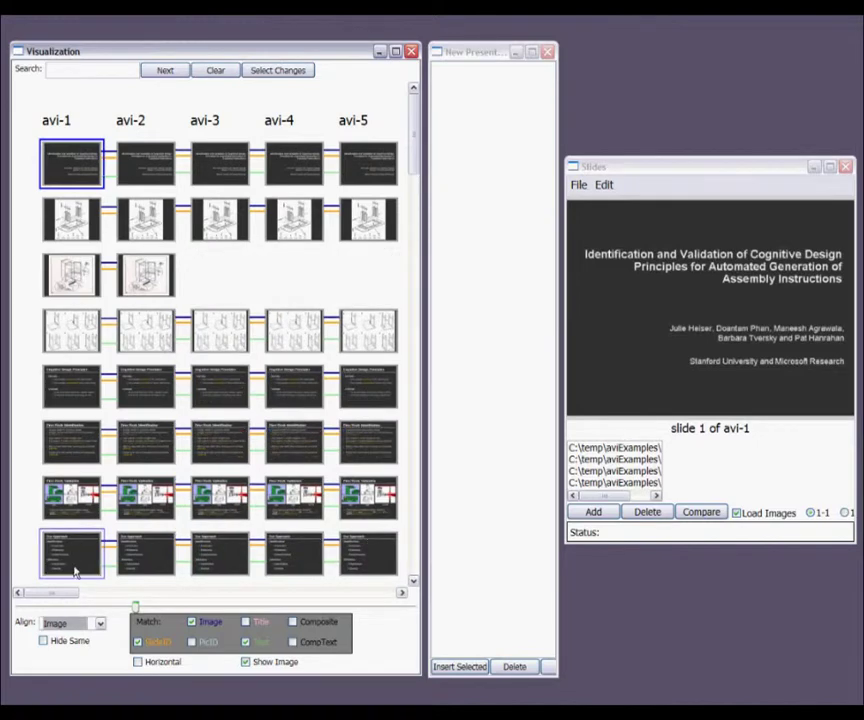
click(413, 583)
click(413, 583)
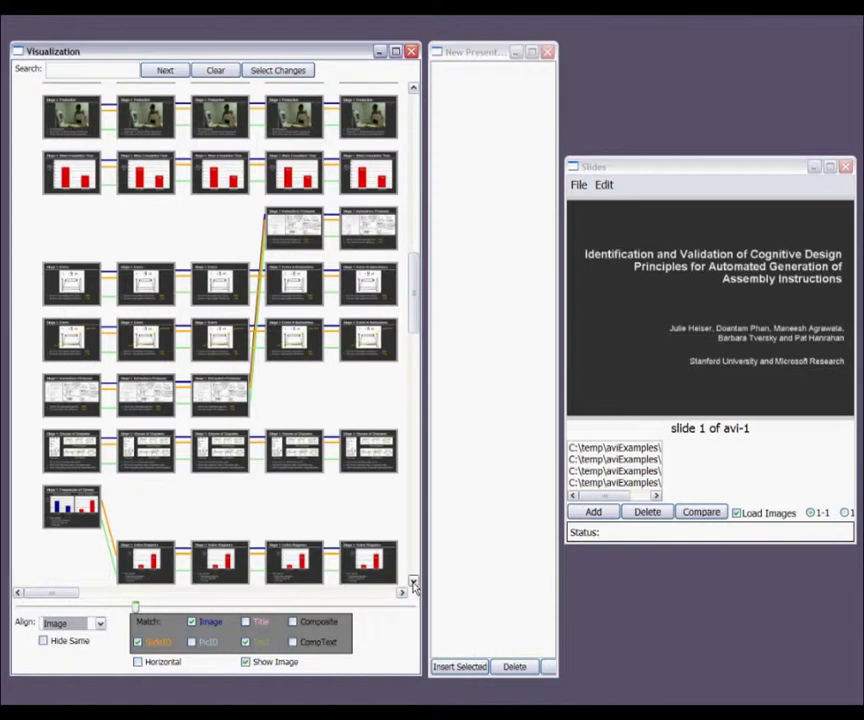
click(300, 624)
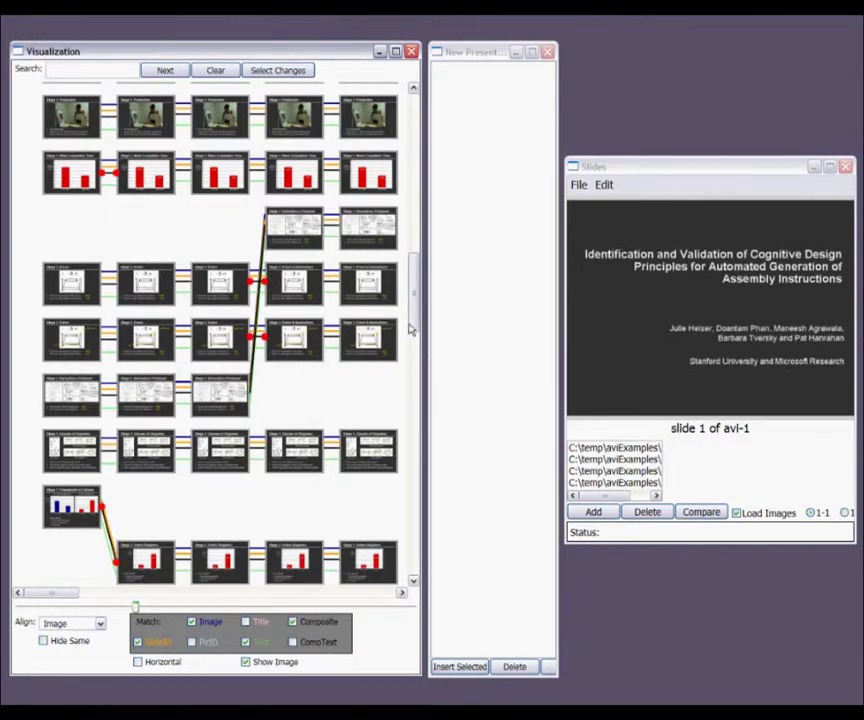
Compare the labelled "Stage 1: Errors" slide in avi-3 with its counterpart in avi-4
click(220, 340)
click(290, 338)
click(220, 338)
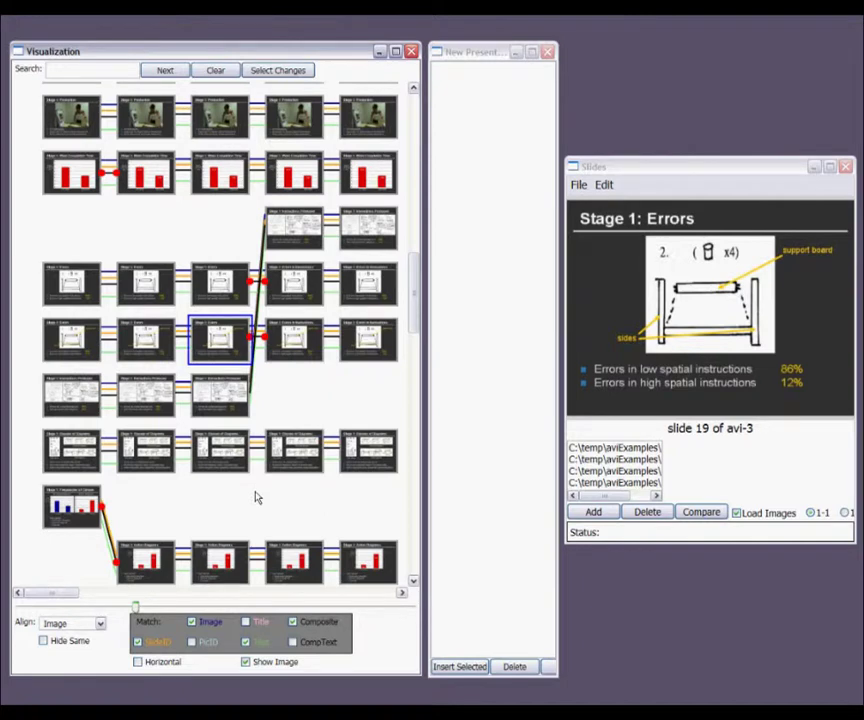
Step back through the avi-3 slides from slide 19 to the "Prior Work: Identification" slide, viewing each enlarged
key(Up)
key(Up)
key(Up)
key(Up)
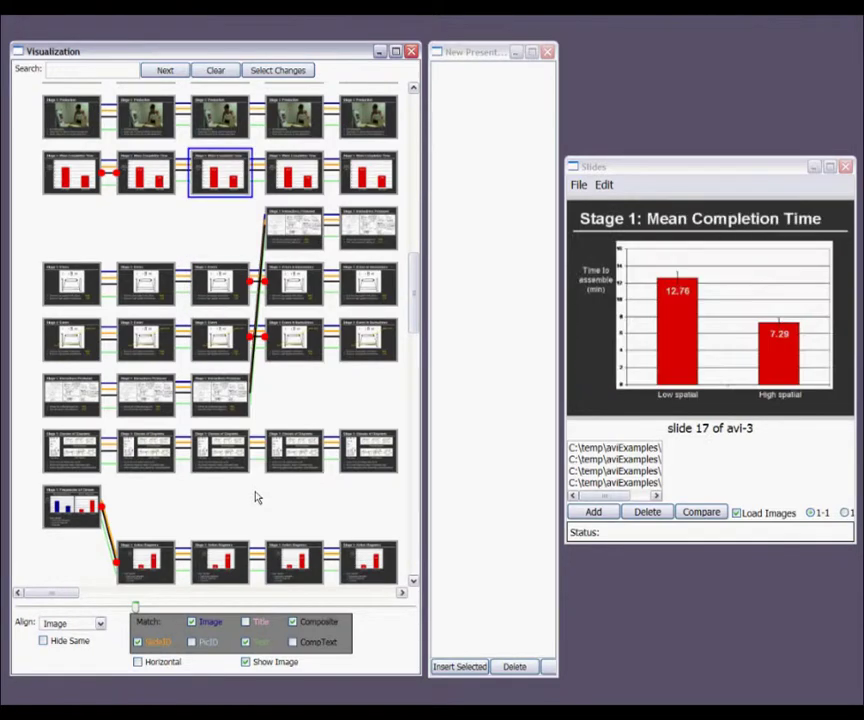
key(Up)
key(Up)
key(Up)
key(Up)
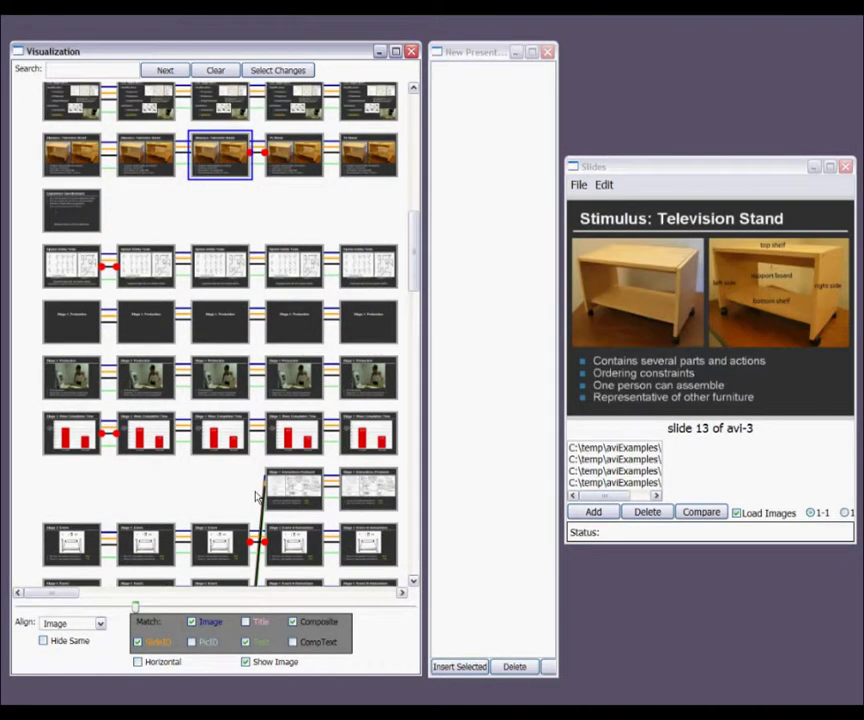
key(Up)
key(Up)
key(Up)
key(Up)
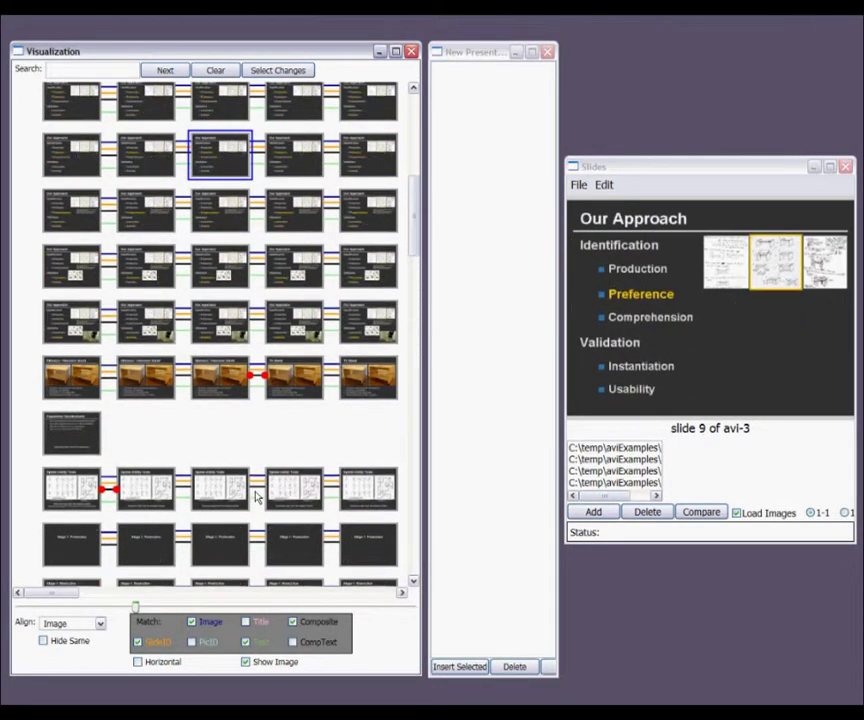
key(Up)
key(Up)
key(Up)
key(Up)
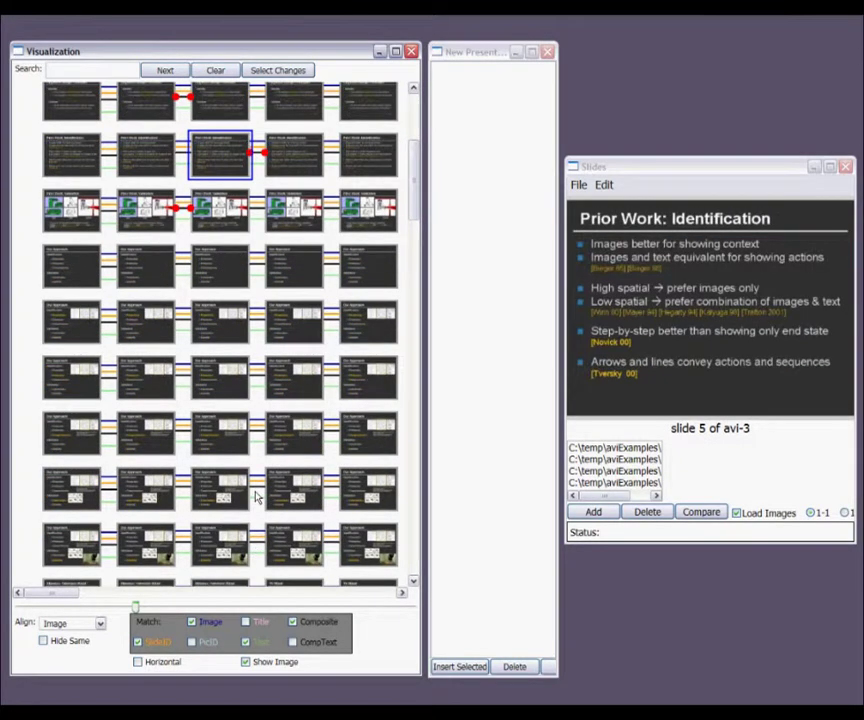
Preview slide 4 of avi-1, then examine the changed "Cognitive Design Principles" and "Prior Work: Validation" slides in avi-2 and avi-3
key(Left)
key(Left)
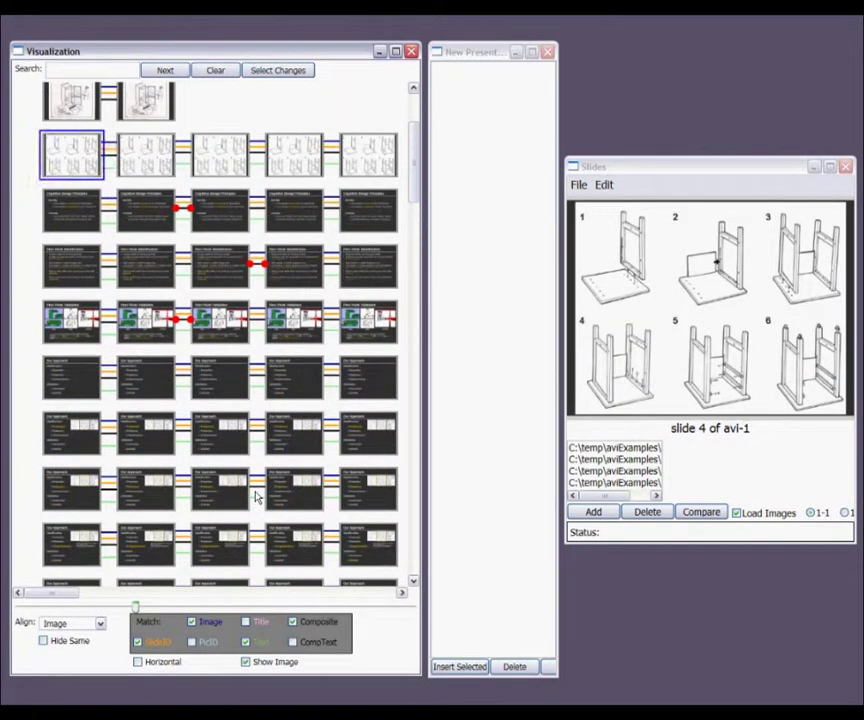
key(Right)
key(Right)
key(Down)
key(Left)
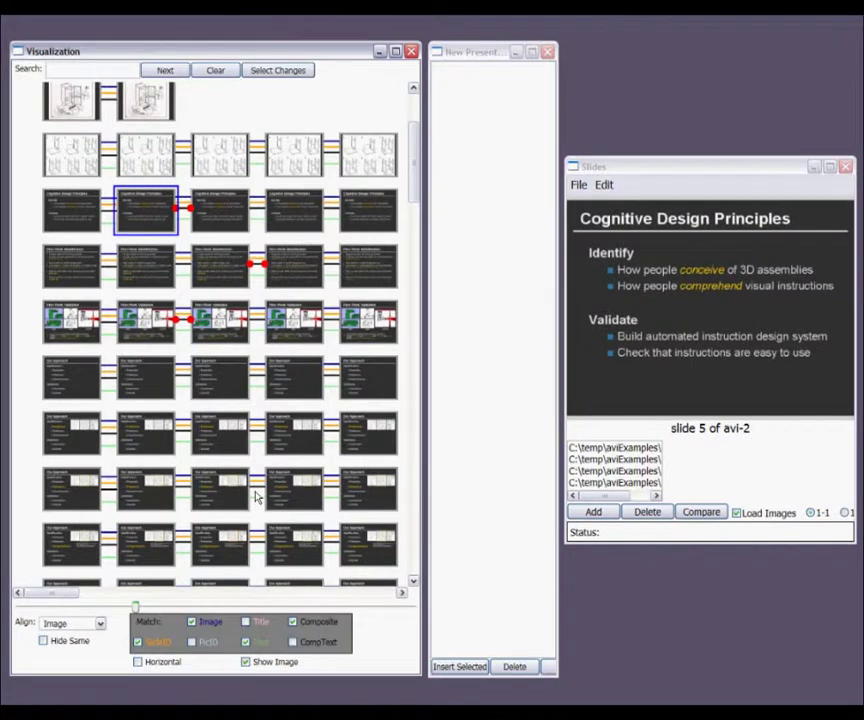
key(Down)
key(Down)
key(Right)
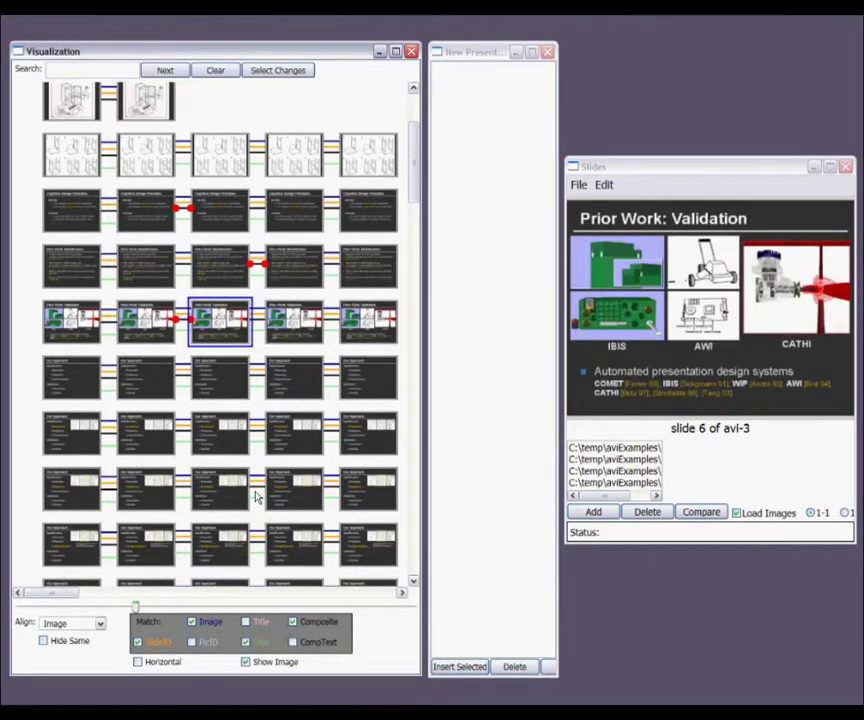
Compare the "Prior Work: Identification" slide in avi-3 and avi-4 by switching repeatedly between the two versions
key(Up)
key(Right)
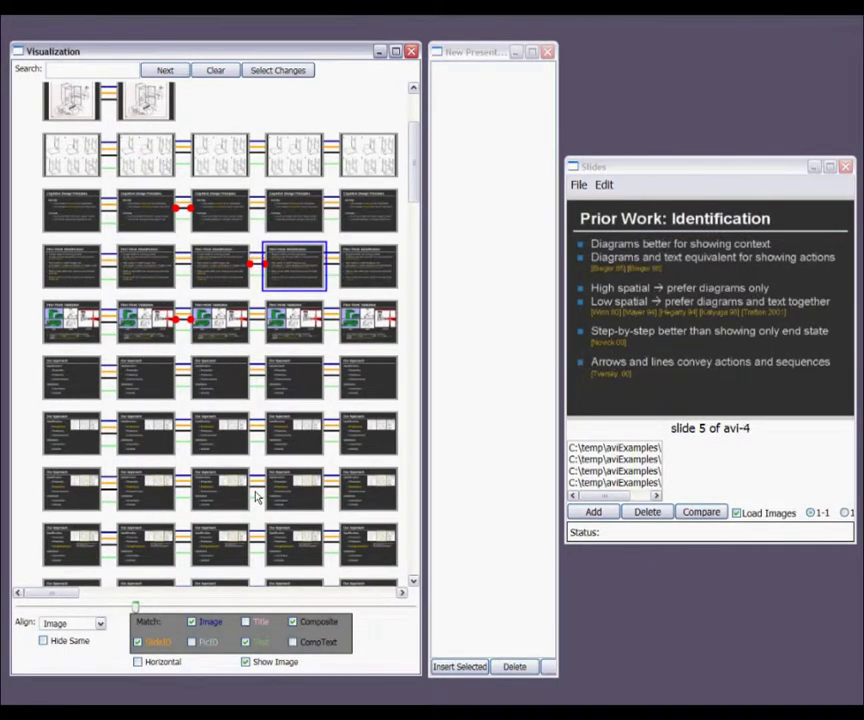
key(Left)
key(Right)
key(Left)
key(Right)
key(Left)
key(Right)
key(Left)
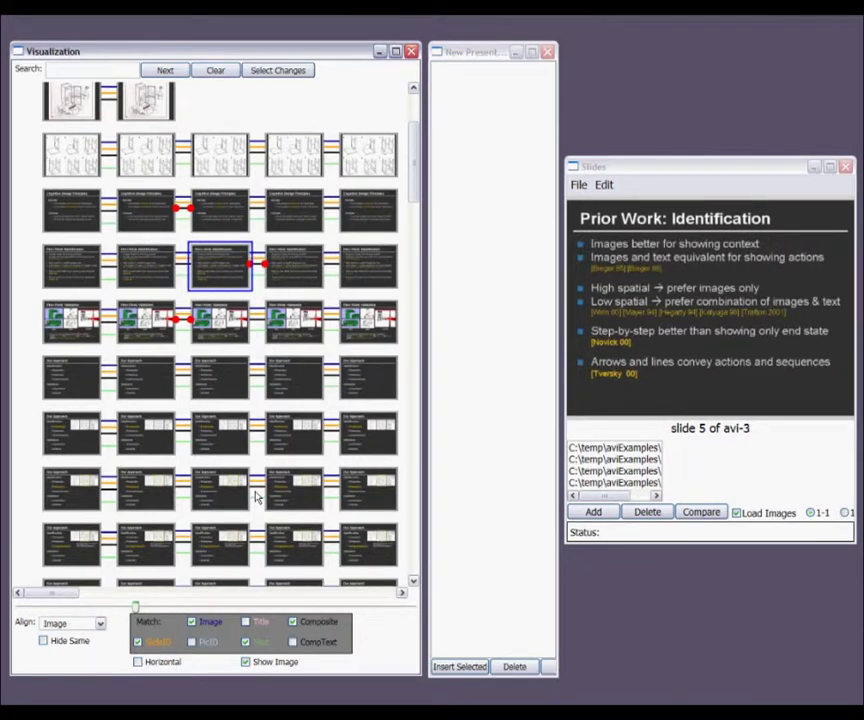
key(Right)
key(Left)
key(Right)
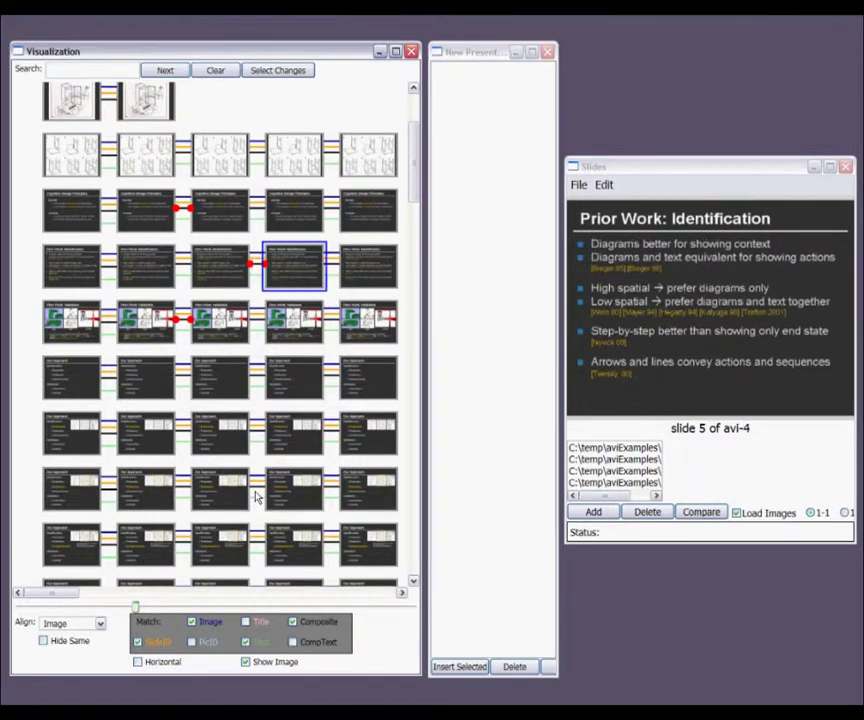
key(Left)
key(Right)
key(Left)
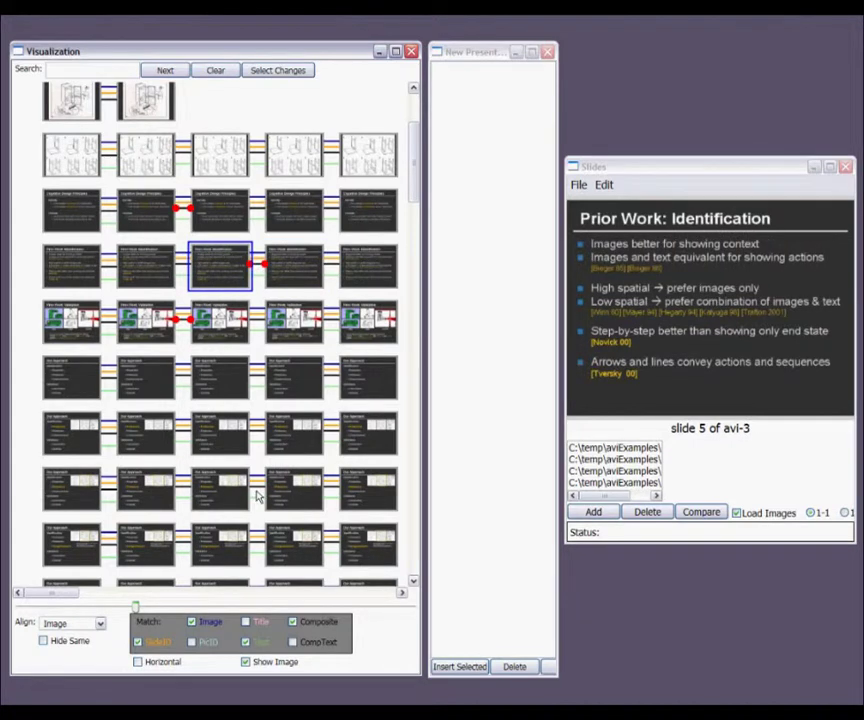
Hide the identical slides and preview slide 39 of avi-2 from a fully zoomed-out overview
click(45, 641)
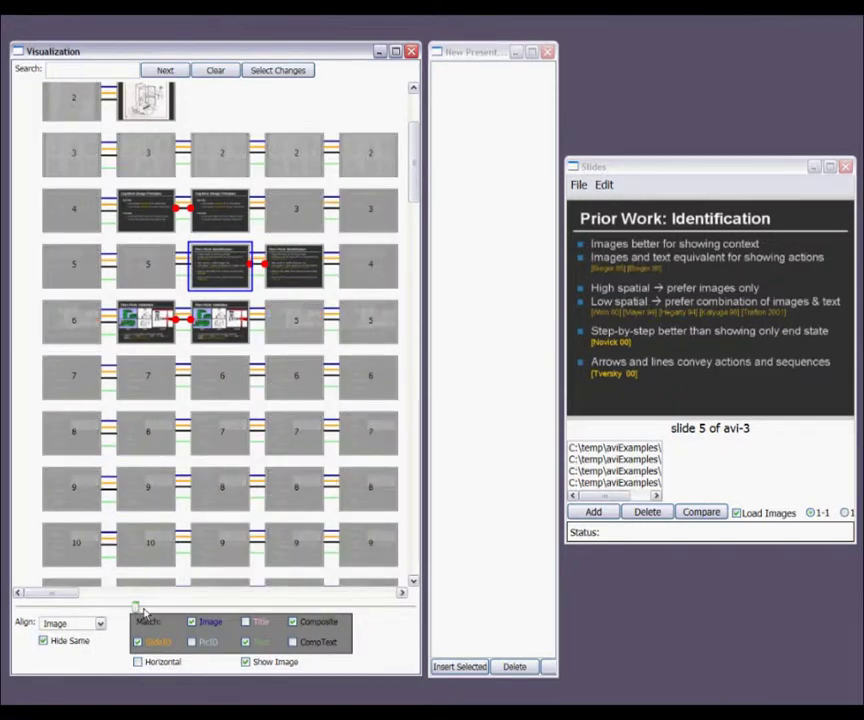
drag(136, 612, 25, 609)
click(38, 511)
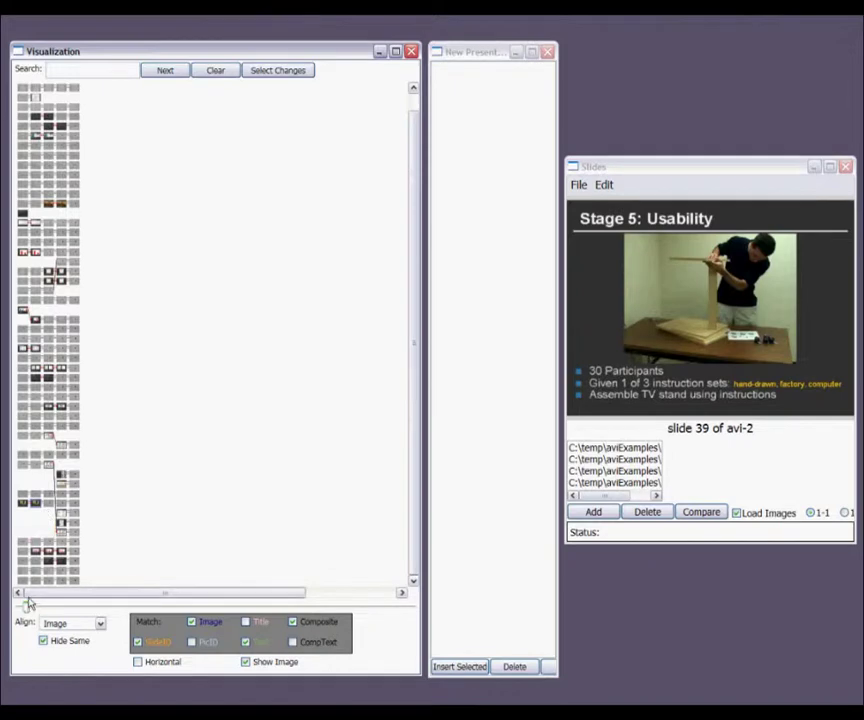
Compare the "Cognitive Design Principles" slide in avi-2 and avi-3 using enlarged thumbnails
drag(27, 609, 206, 609)
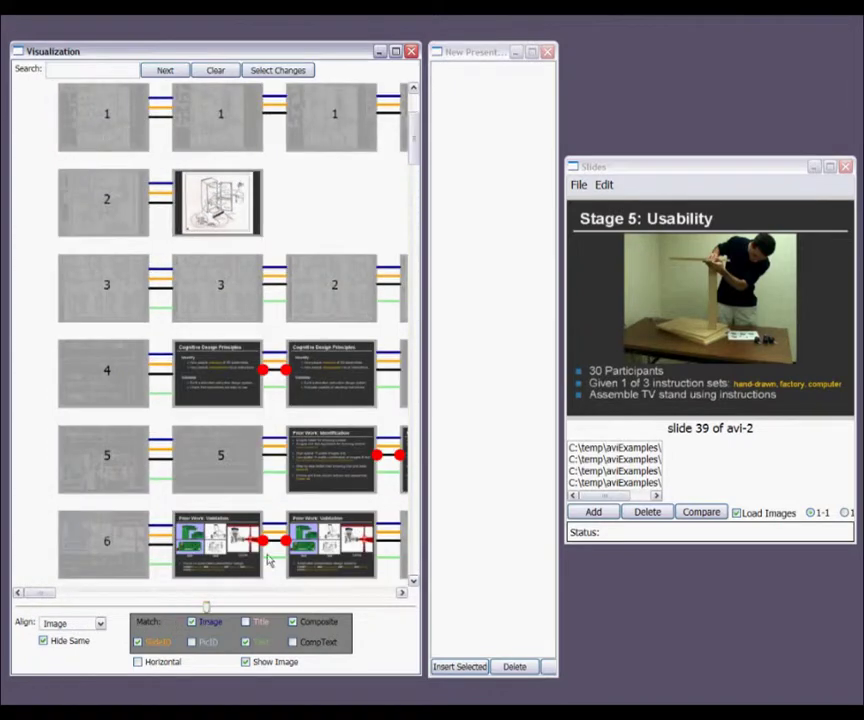
click(212, 368)
key(Right)
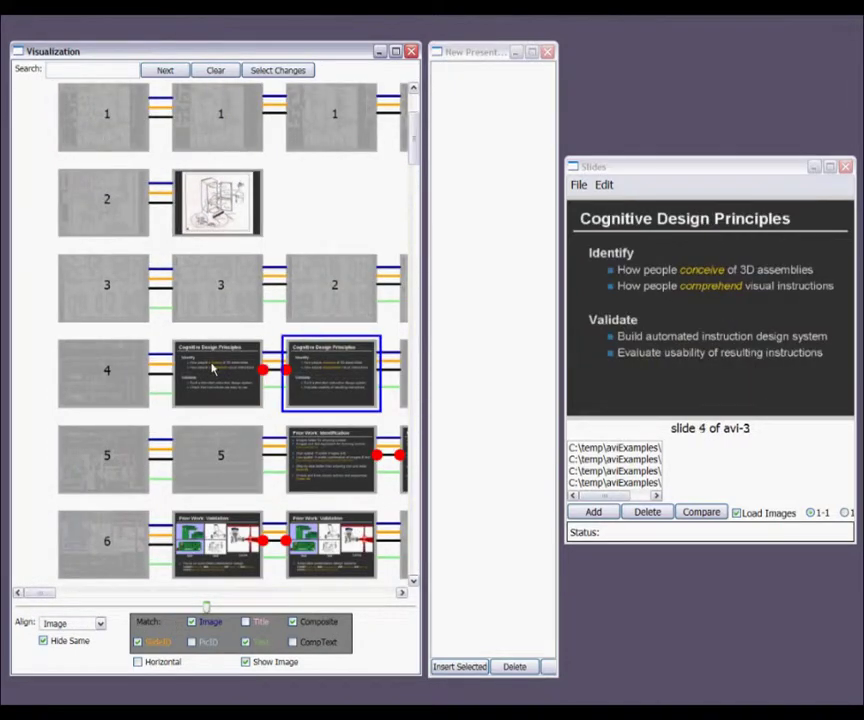
key(Left)
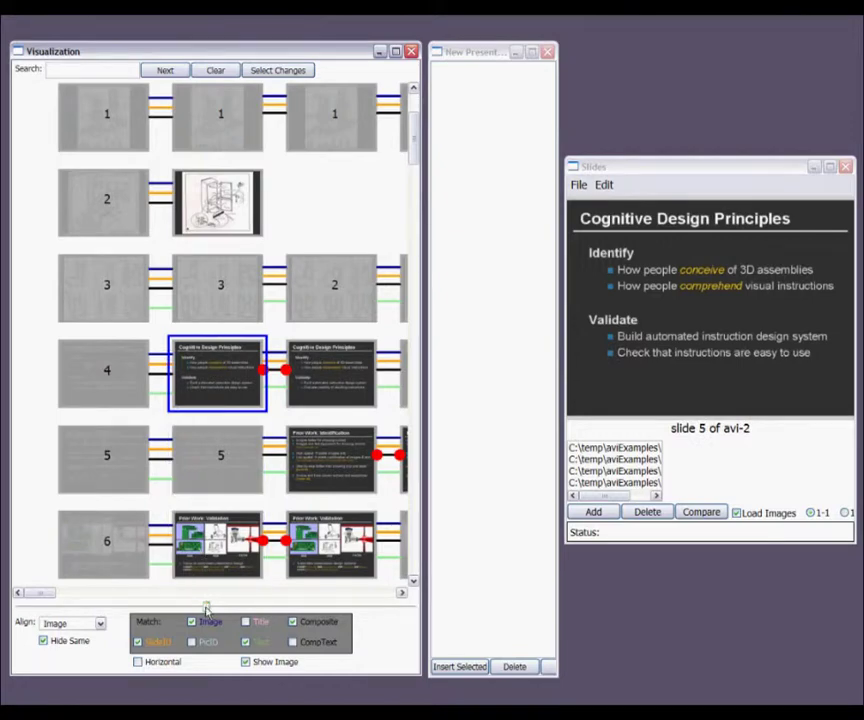
Reduce the thumbnails so all five versions fit side by side and show the identical slides again
drag(206, 607, 127, 601)
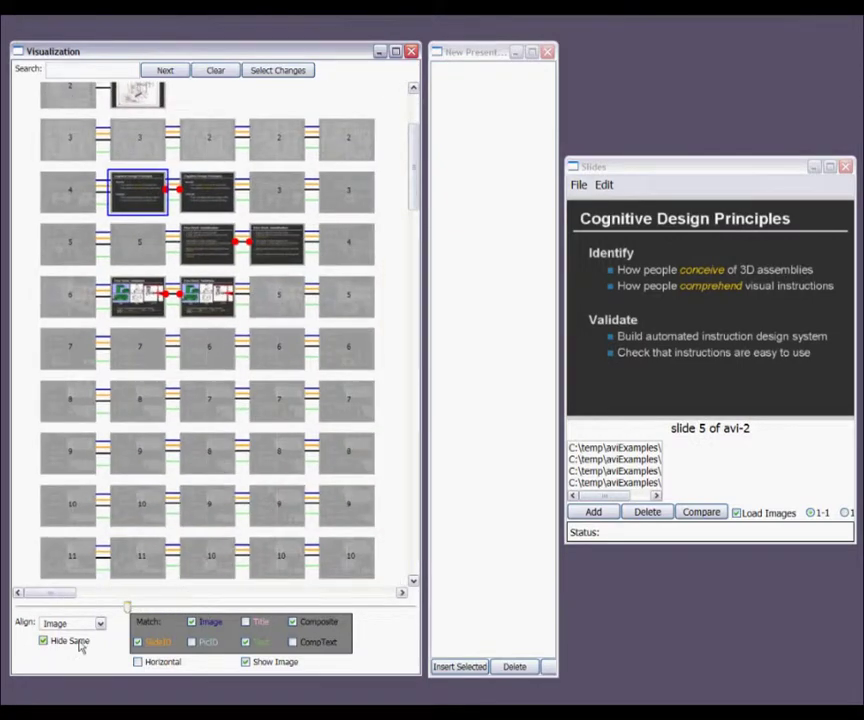
click(80, 642)
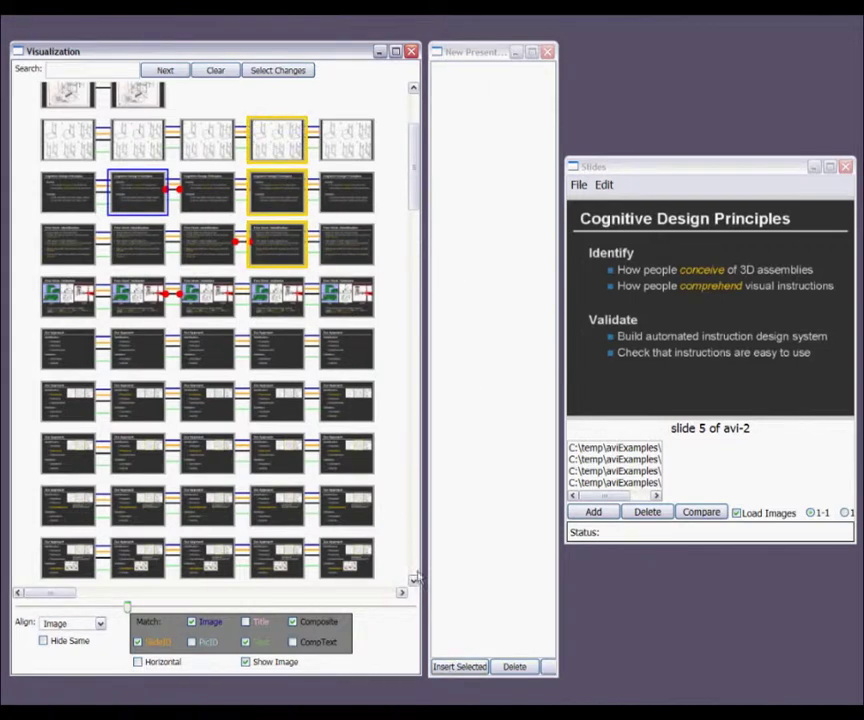
Search all slides for "Prod", preview slide 7 of avi-4 among the matches, and clear the search
click(216, 70)
click(120, 69)
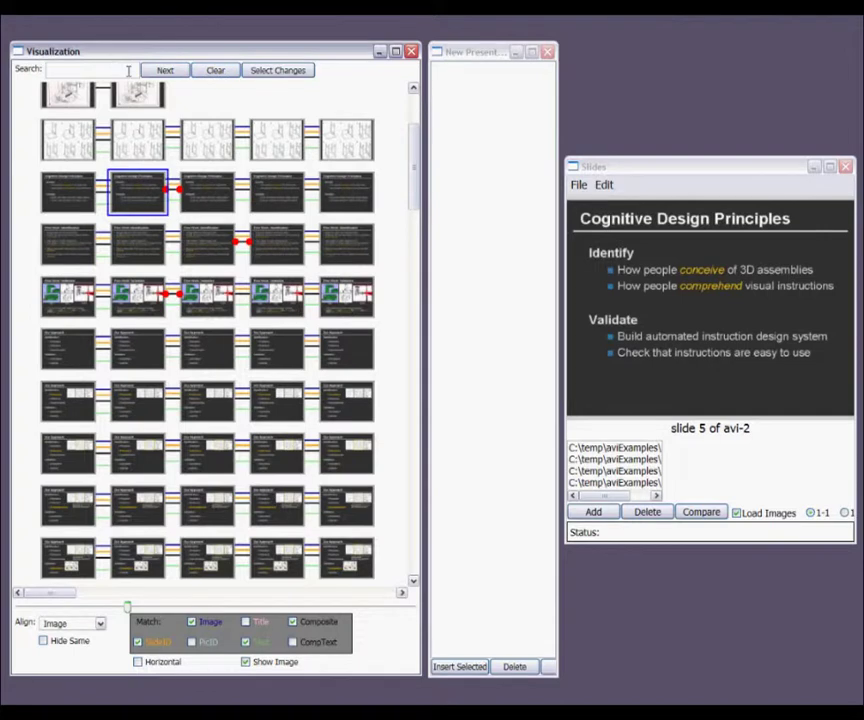
text(Prod)
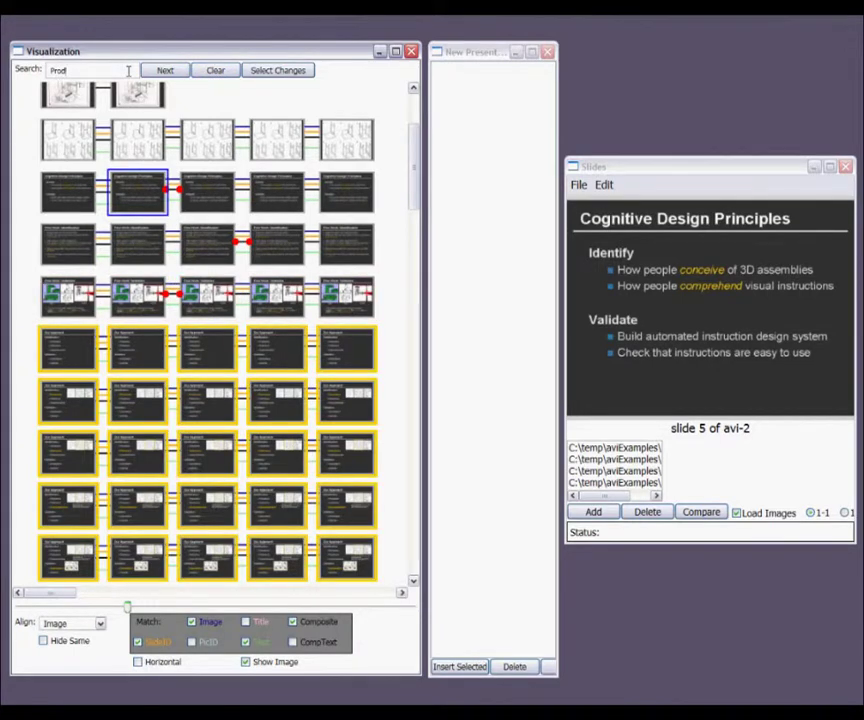
click(265, 360)
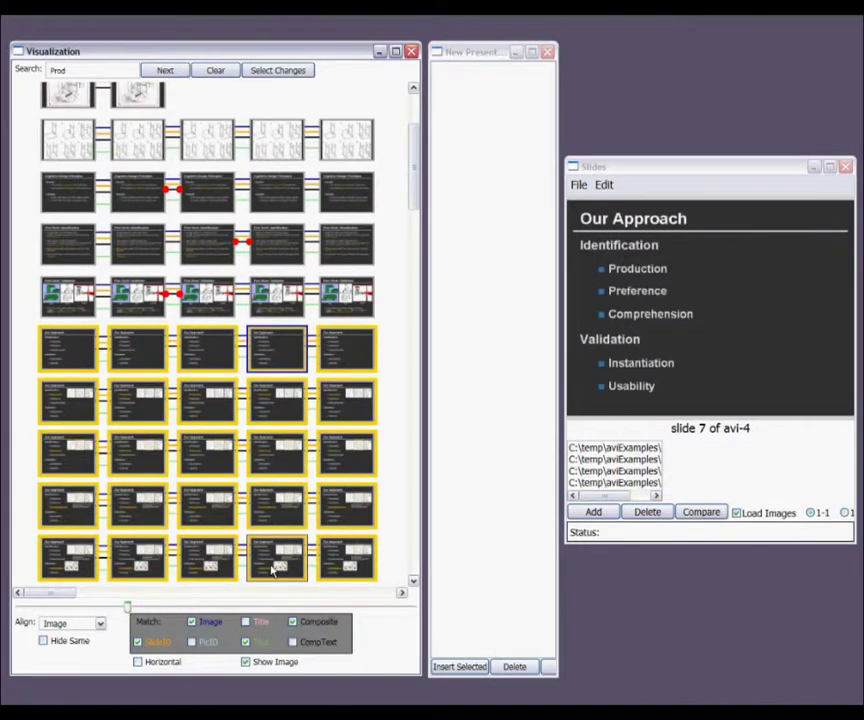
scroll(278, 556, down, 5)
scroll(278, 556, down, 12)
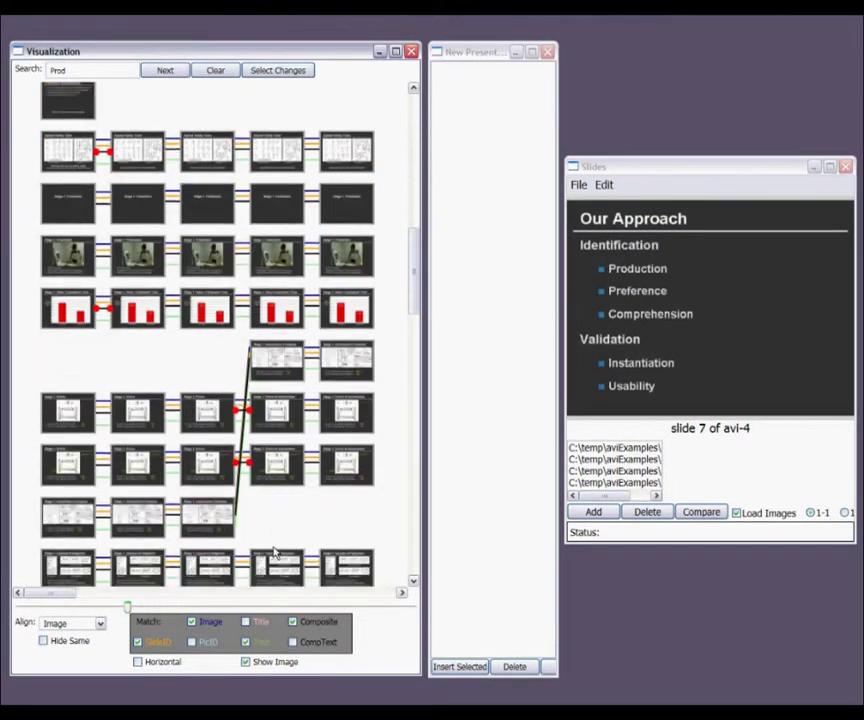
scroll(278, 552, down, 4)
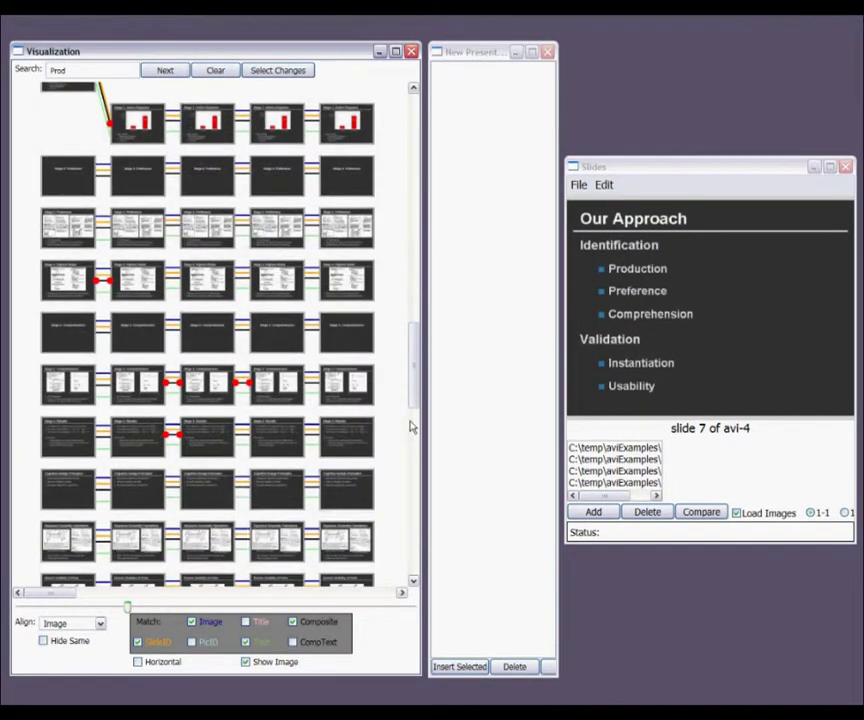
click(225, 73)
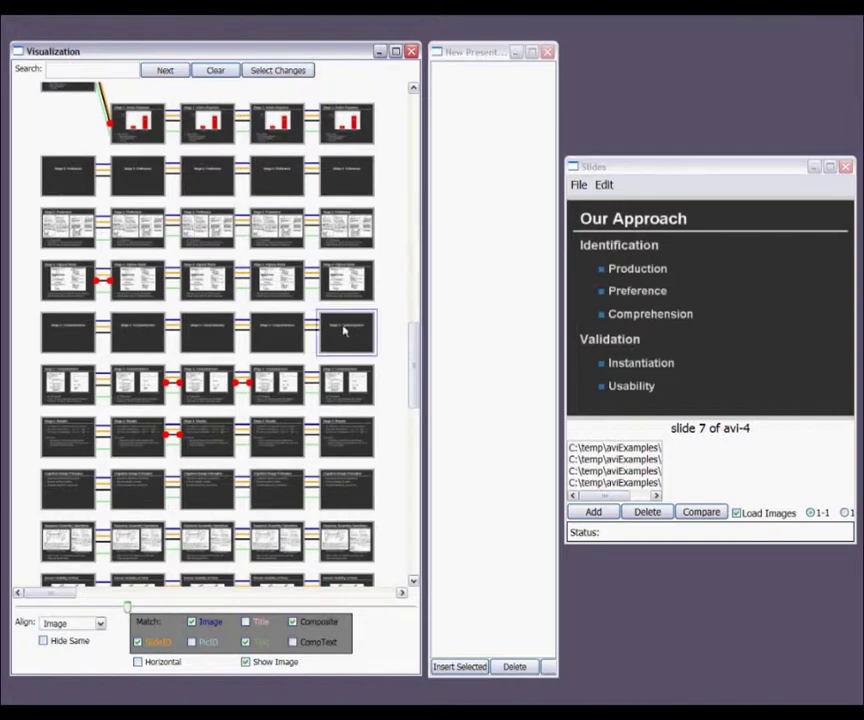
Select all slides of the avi-5 version
drag(414, 385, 410, 118)
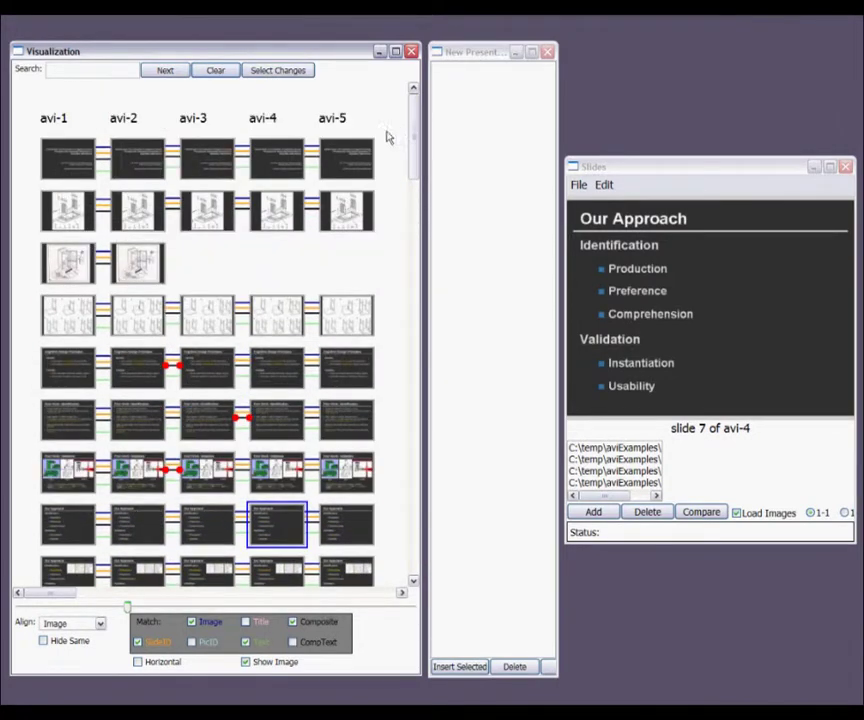
click(326, 119)
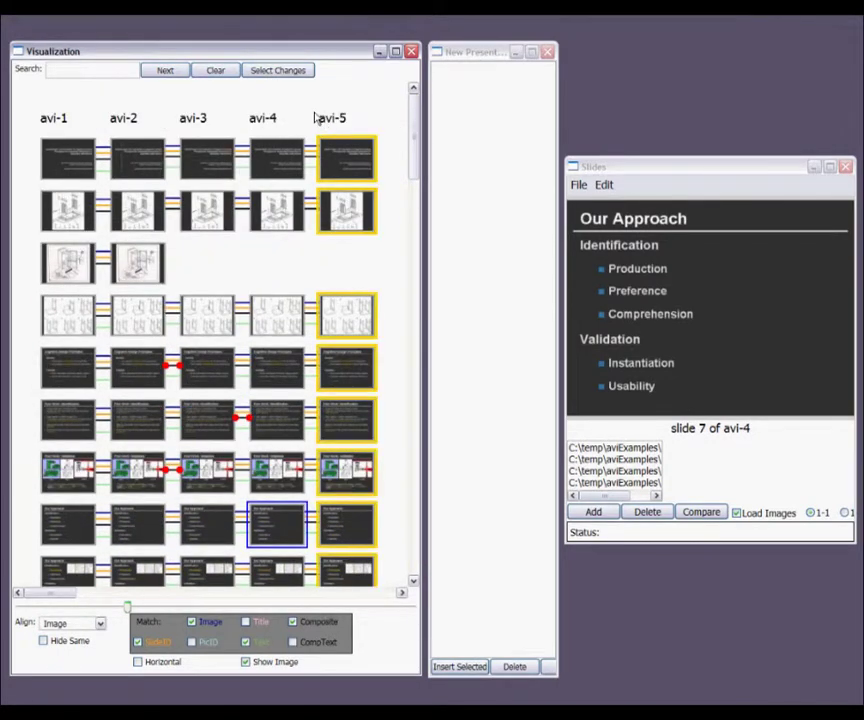
Insert the selected avi-5 slides into the new presentation, clear the selection, and pick the first inserted slide
click(458, 667)
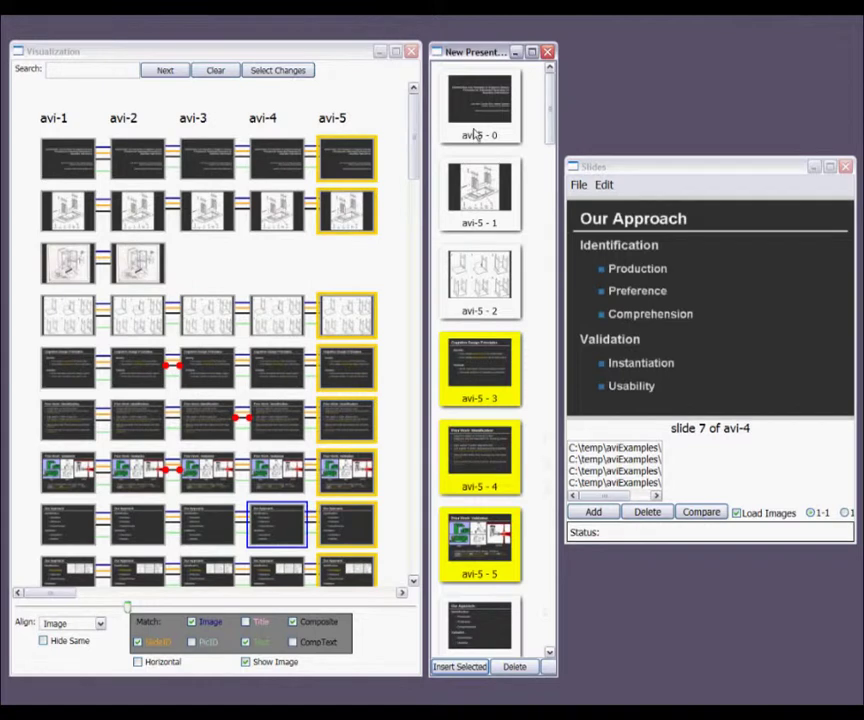
click(222, 76)
click(476, 118)
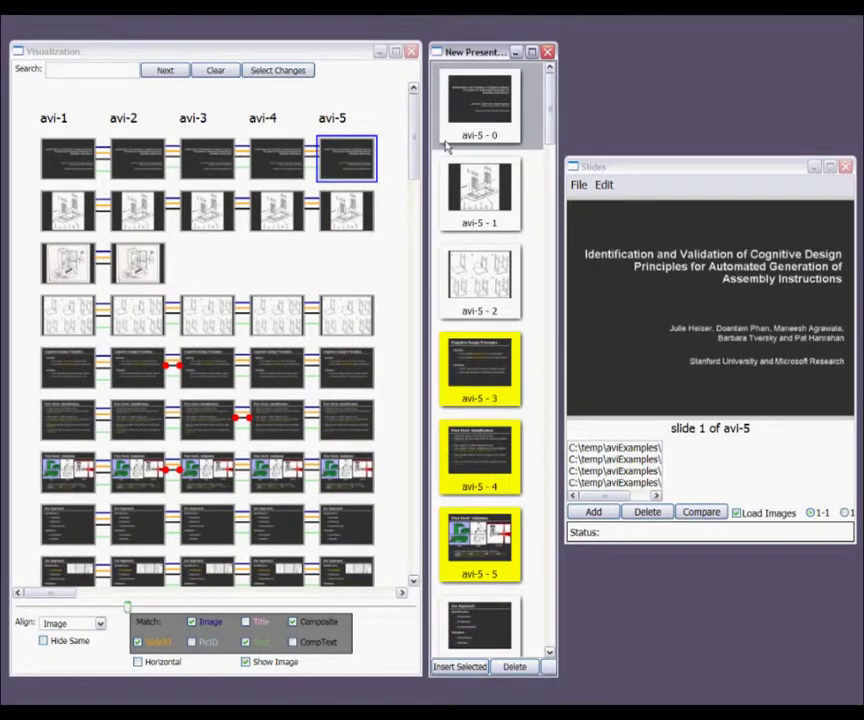
Swap the "Prior Work: Identification" slide in the new presentation for its avi-3 version
click(447, 150)
key(Down)
key(Down)
key(Down)
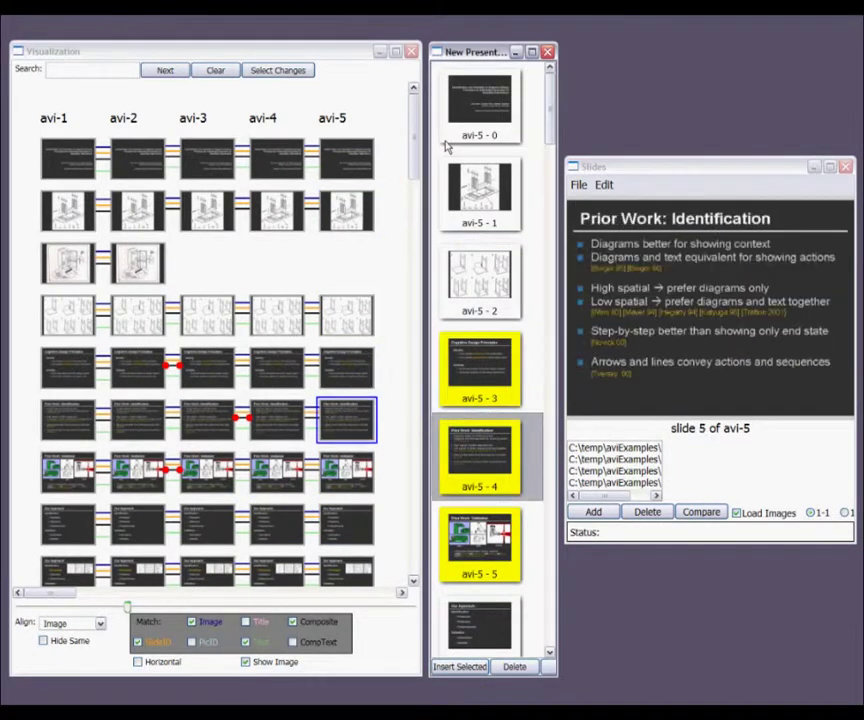
key(Left)
key(Left)
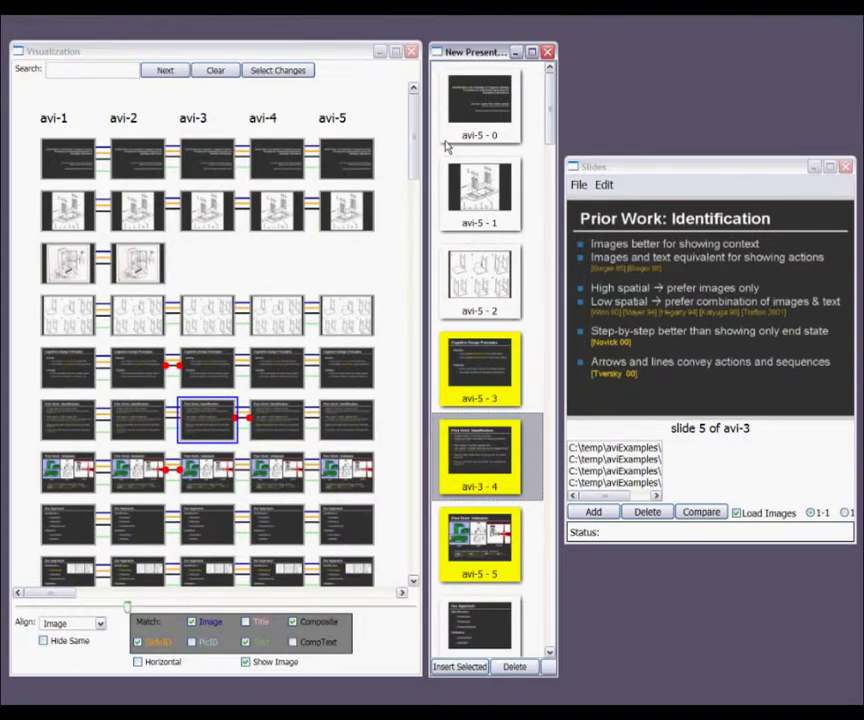
Review the new presentation's slides one by one down to the "TV Stand" slide
key(Down)
key(Down)
key(Down)
key(Down)
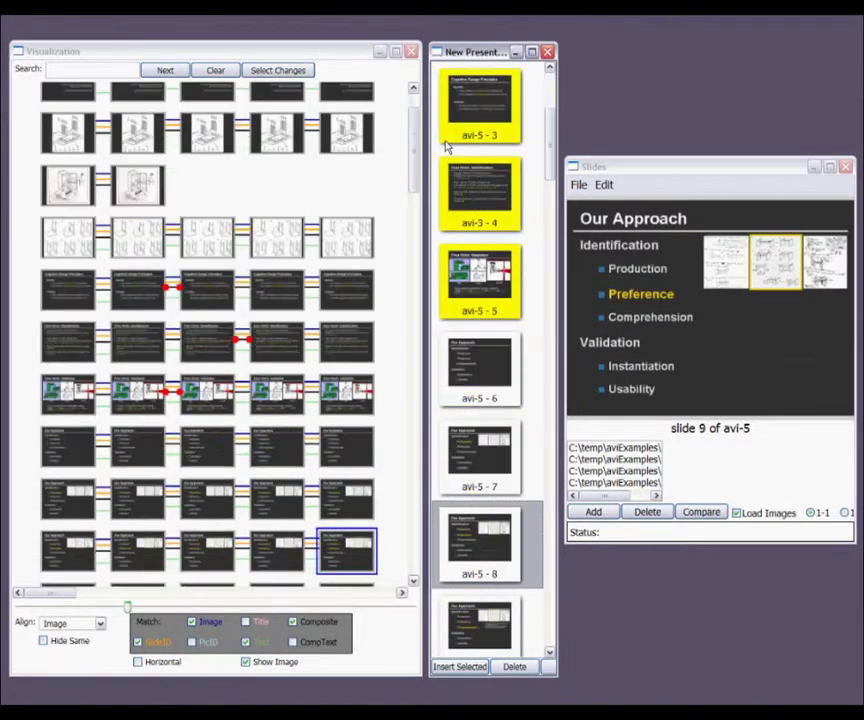
key(Down)
key(Down)
key(Down)
key(Down)
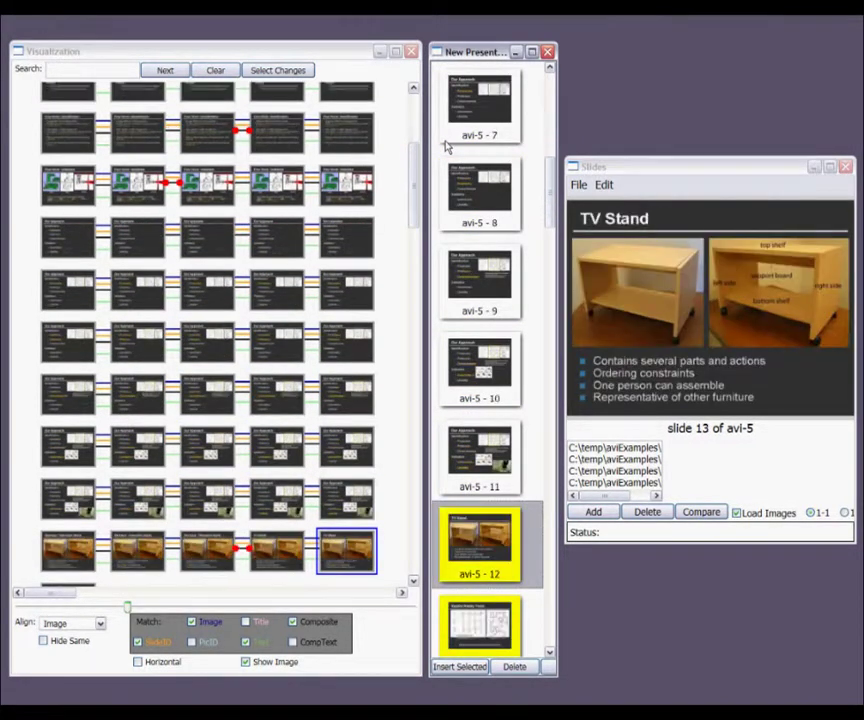
Cycle through the versions of the "Spatial Ability Tests" slide and use the avi-2 version in the new presentation
key(Down)
key(Left)
key(Left)
key(Left)
key(Left)
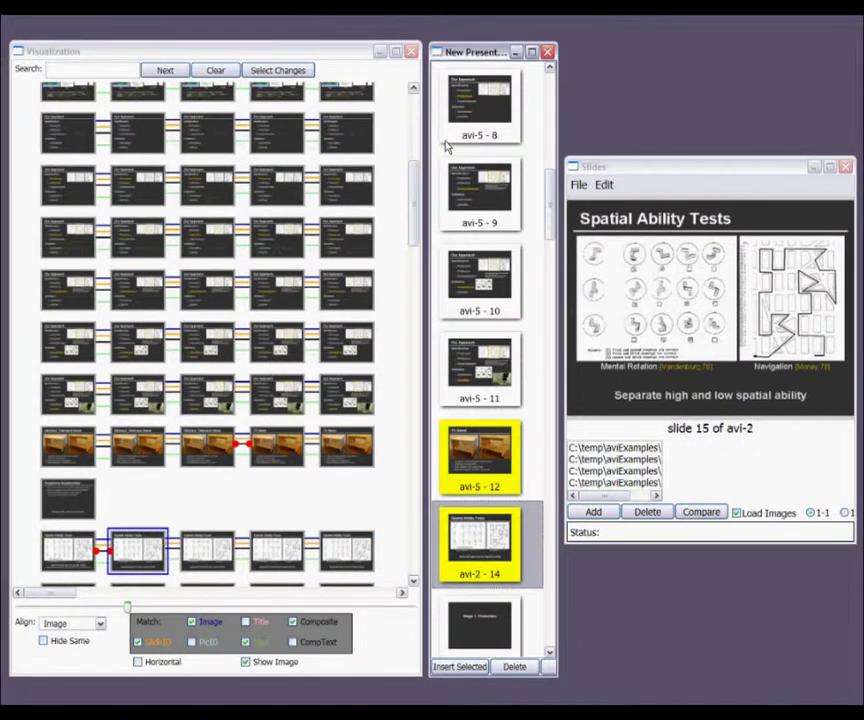
key(Right)
key(Right)
key(Right)
key(Right)
Cycle through the versions of the "Stage 1: Production" photo slide and use the avi-2 version
key(Down)
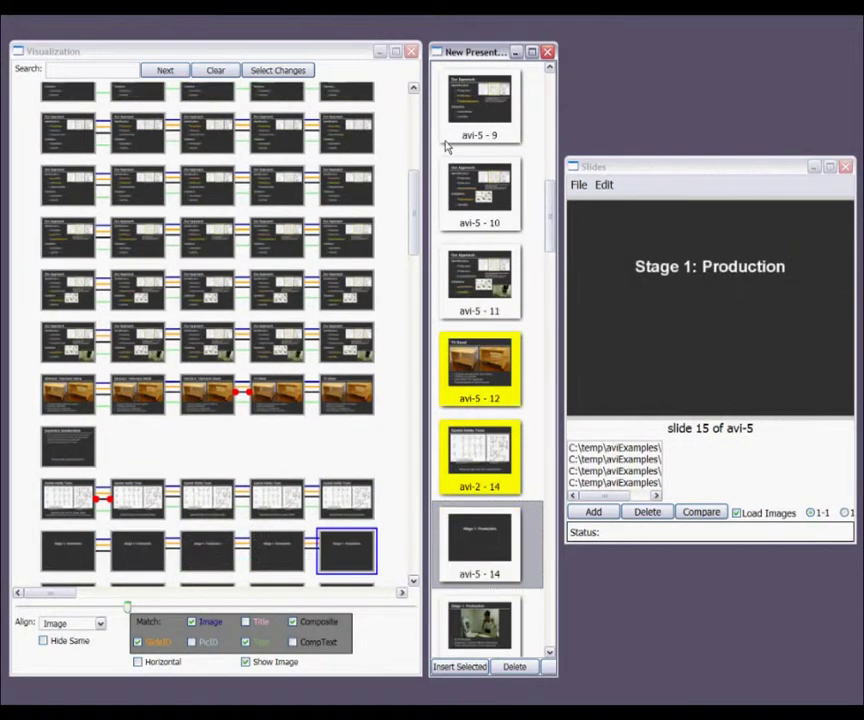
key(Down)
key(Left)
key(Left)
key(Left)
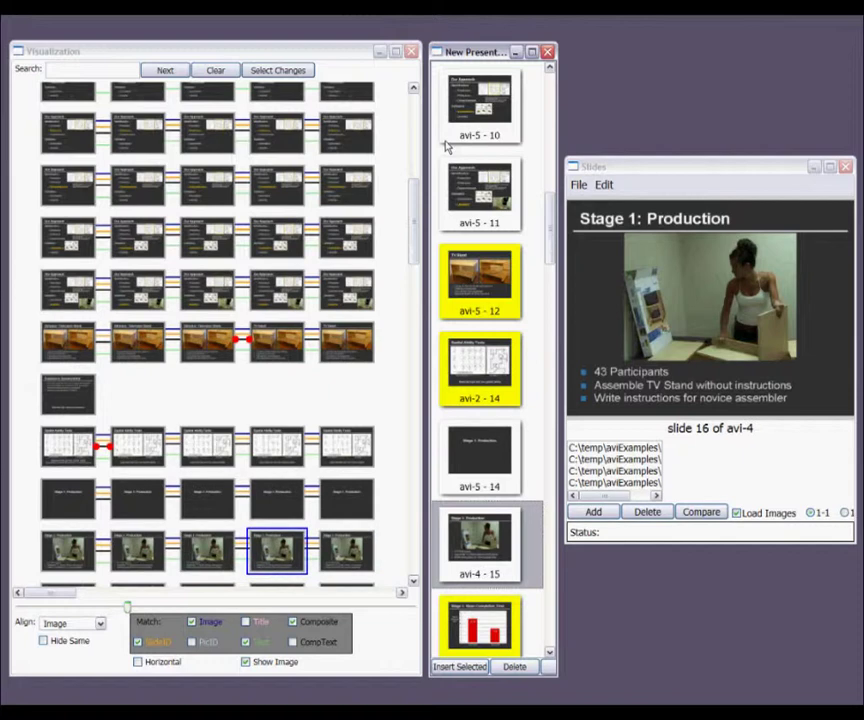
key(Right)
key(Right)
key(Right)
Replace the "Stage 1: Mean Completion Time" chart slide with its avi-1 version
key(Down)
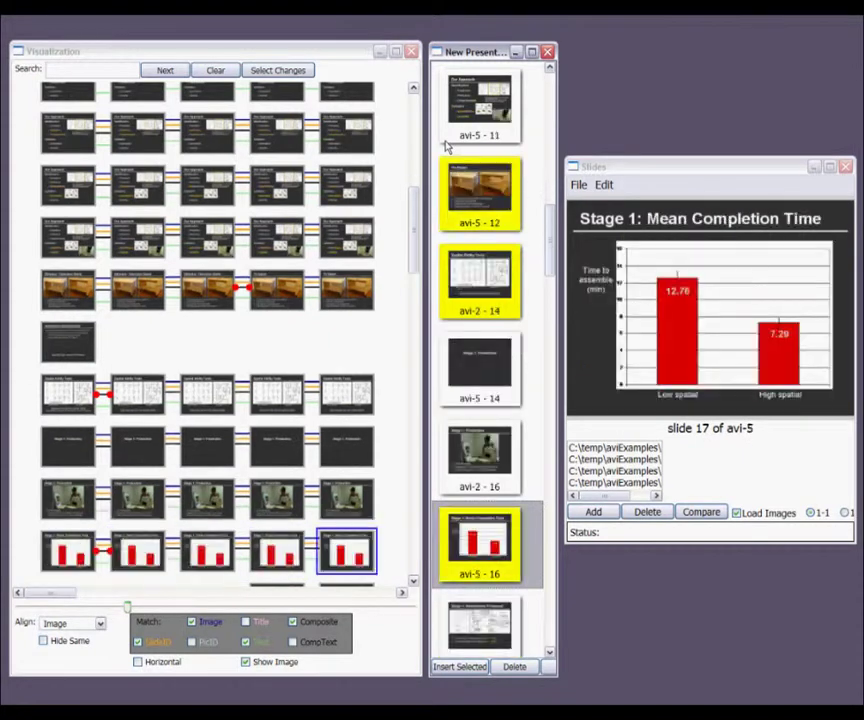
key(Left)
key(Left)
key(Left)
key(Left)
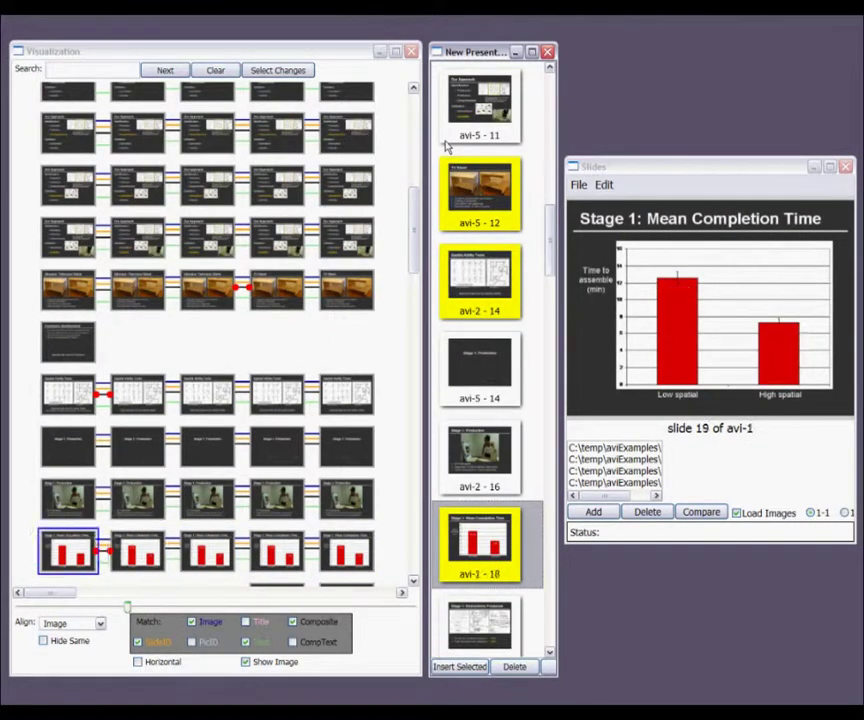
click(580, 189)
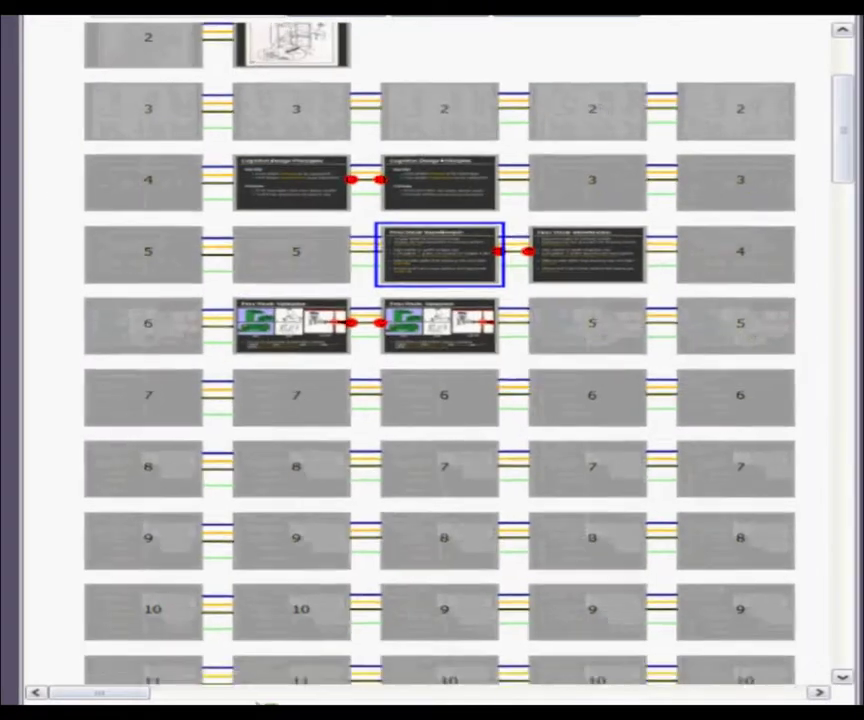
drag(264, 704, 54, 704)
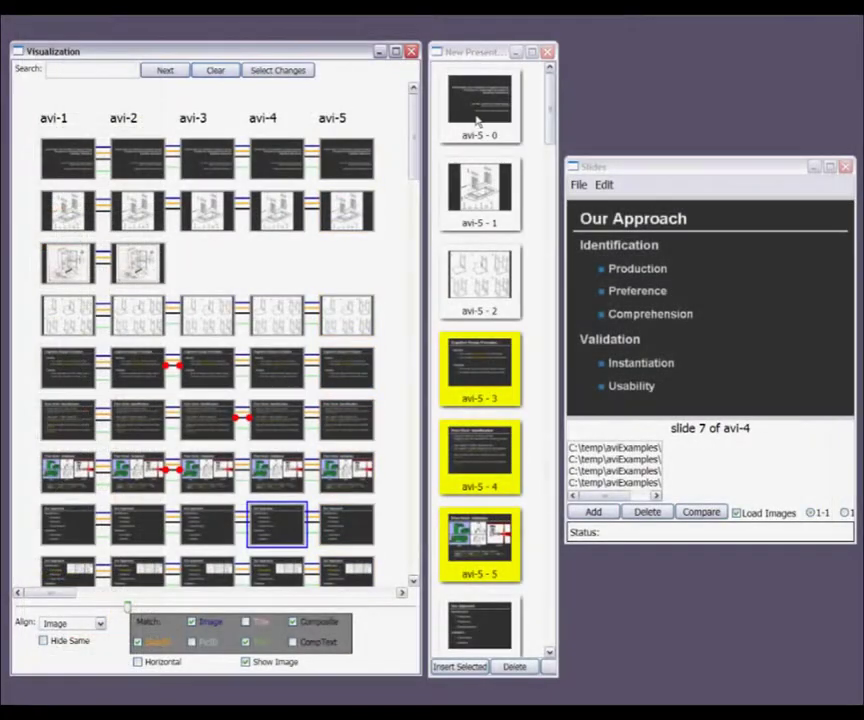
Starting from the new presentation's first slide, move to "Prior Work: Identification" and substitute its avi-3 version
click(476, 122)
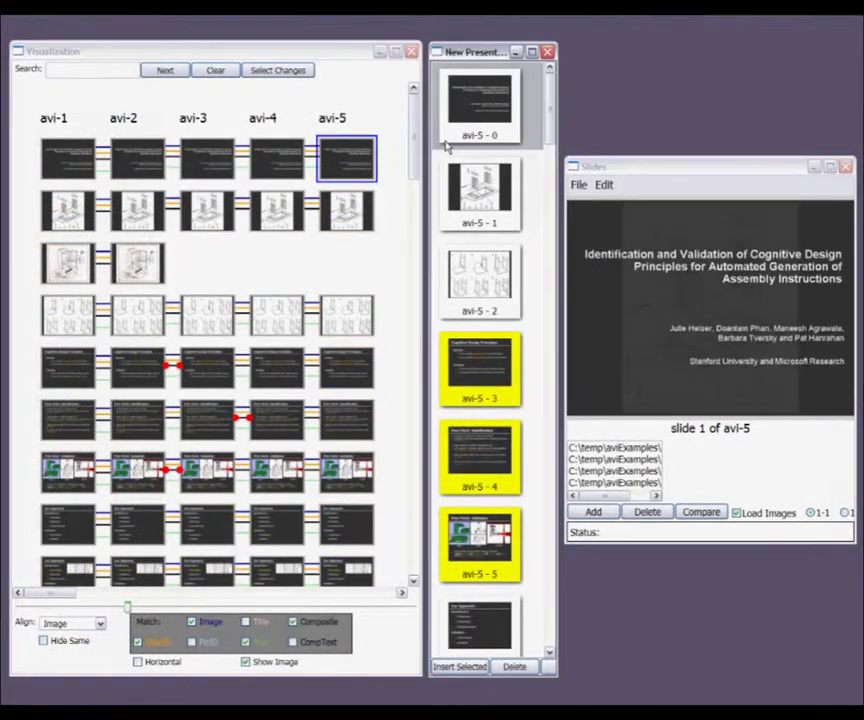
key(Down)
key(Down)
key(Left)
key(Left)
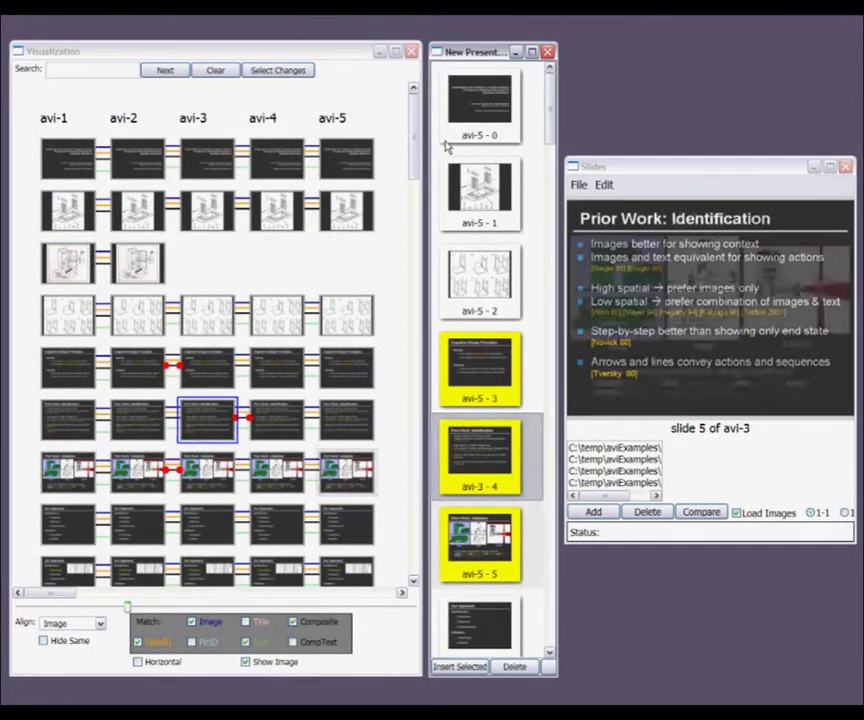